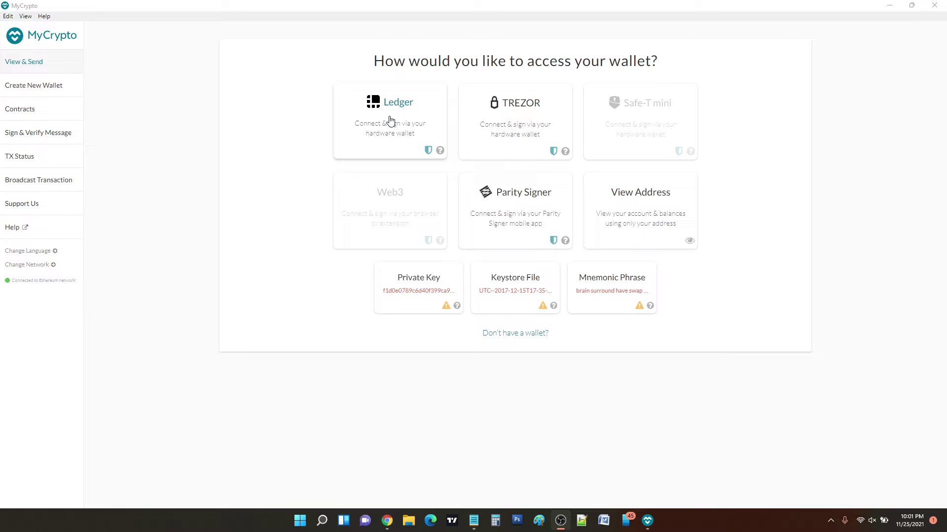
Connect the Ledger hardware wallet to list its five ETH addresses.
left_click(390, 120)
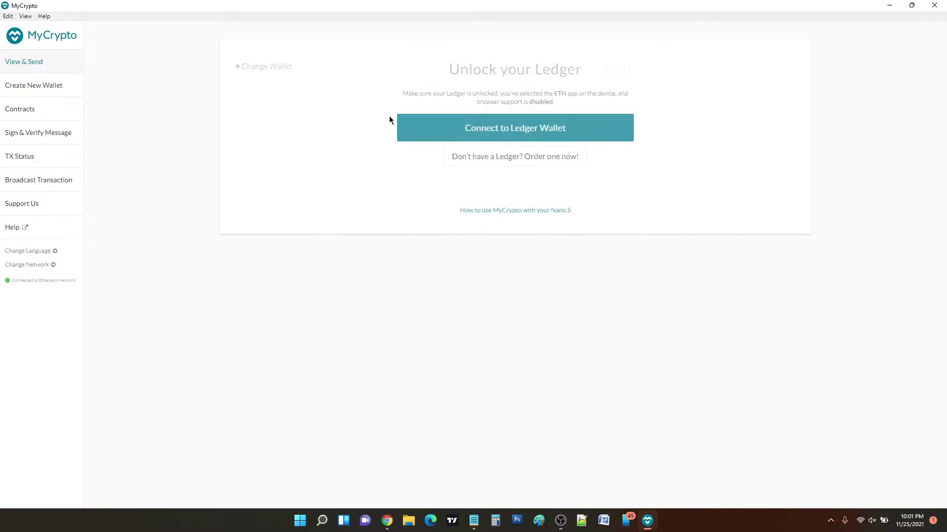
left_click(538, 136)
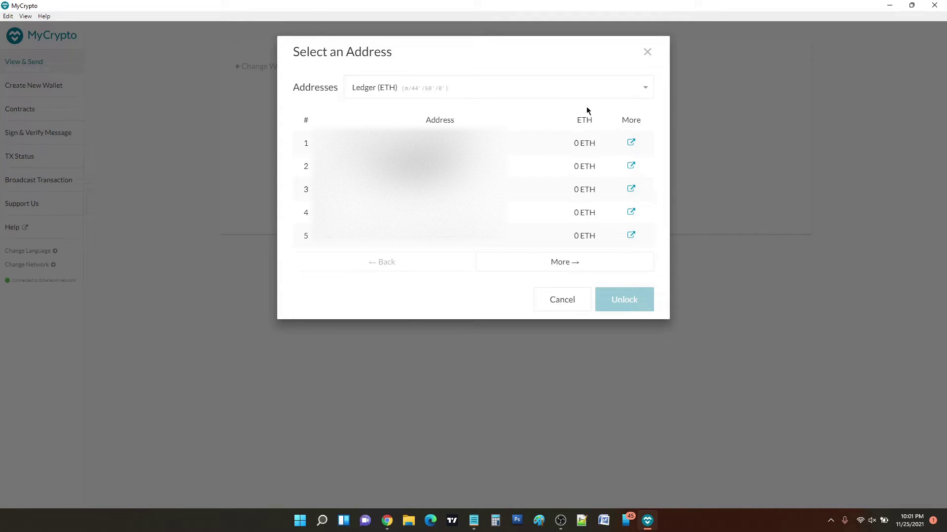
Open the derivation path list and scroll down to the Custom option at the bottom.
left_click(546, 92)
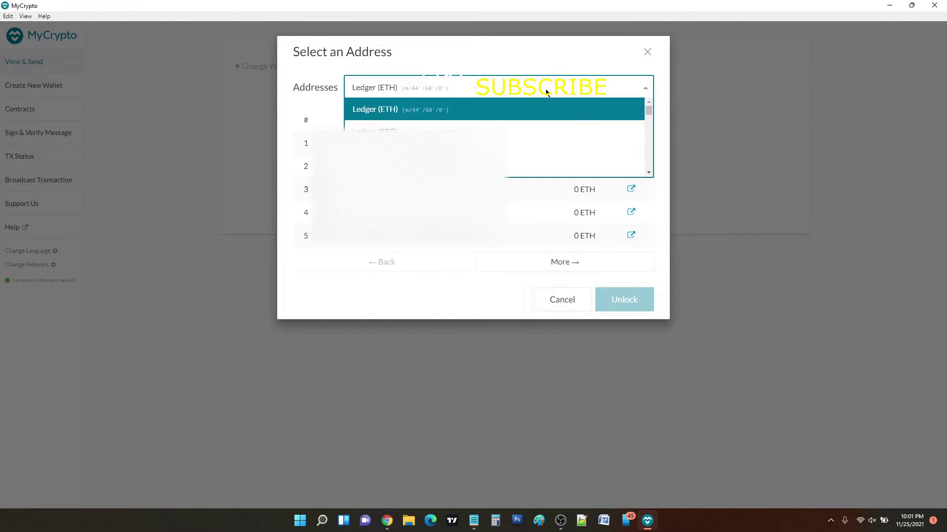
scroll(533, 124, "down", 5)
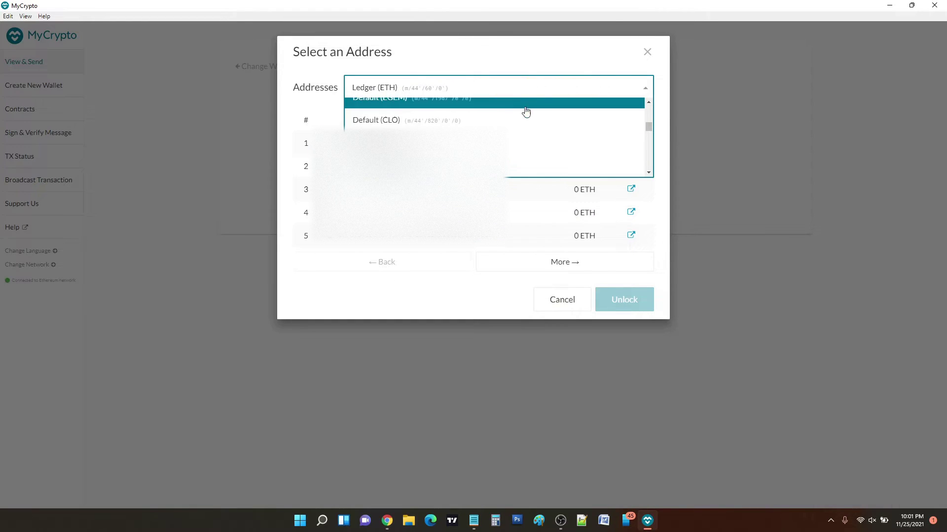
scroll(507, 123, "down", 5)
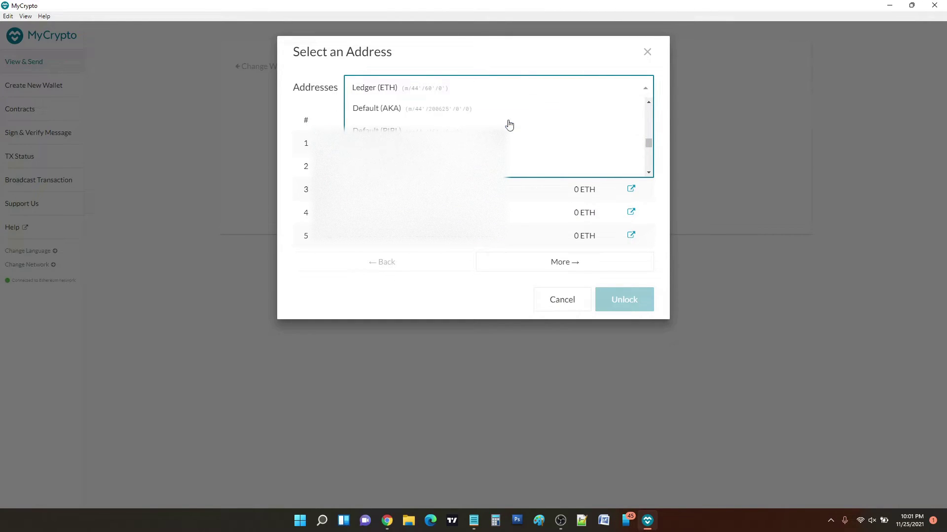
scroll(509, 124, "down", 2)
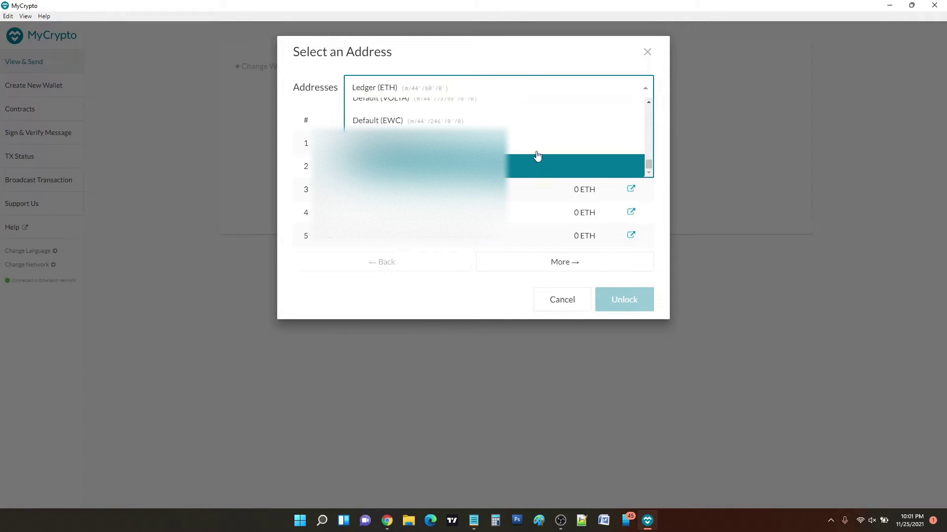
scroll(553, 138, "up", 12)
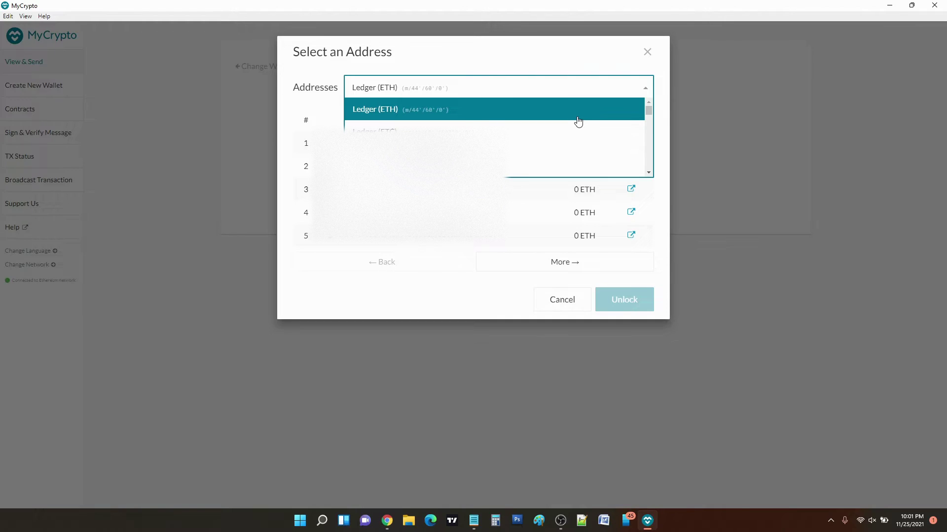
scroll(578, 121, "down", 5)
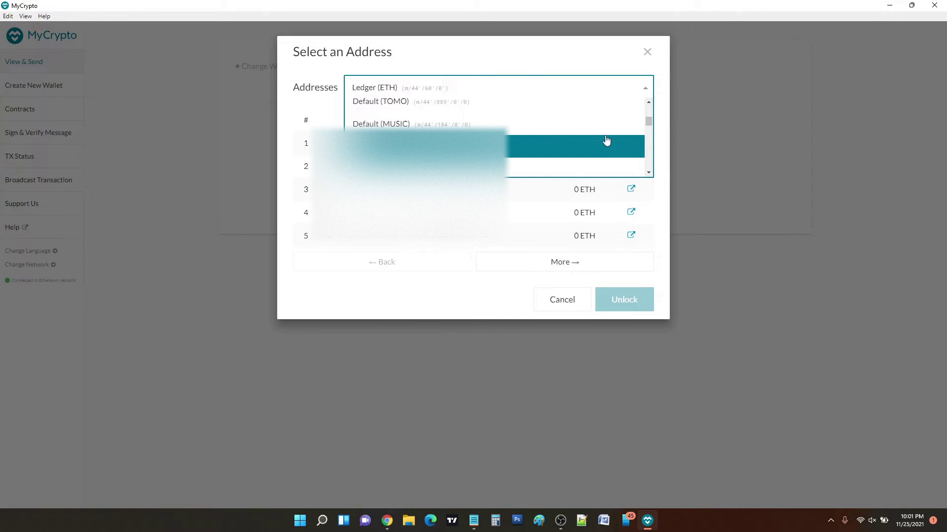
scroll(587, 120, "down", 5)
scroll(587, 120, "down", 3)
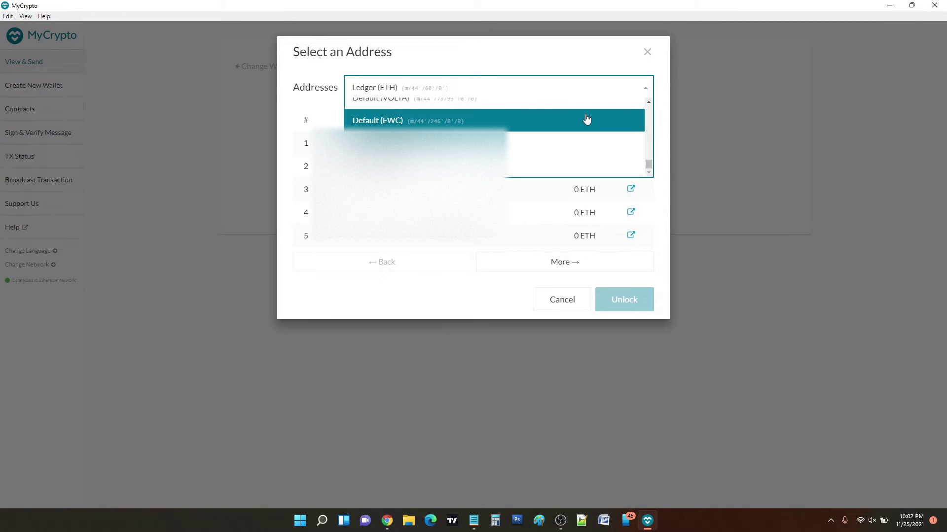
scroll(578, 138, "up", 5)
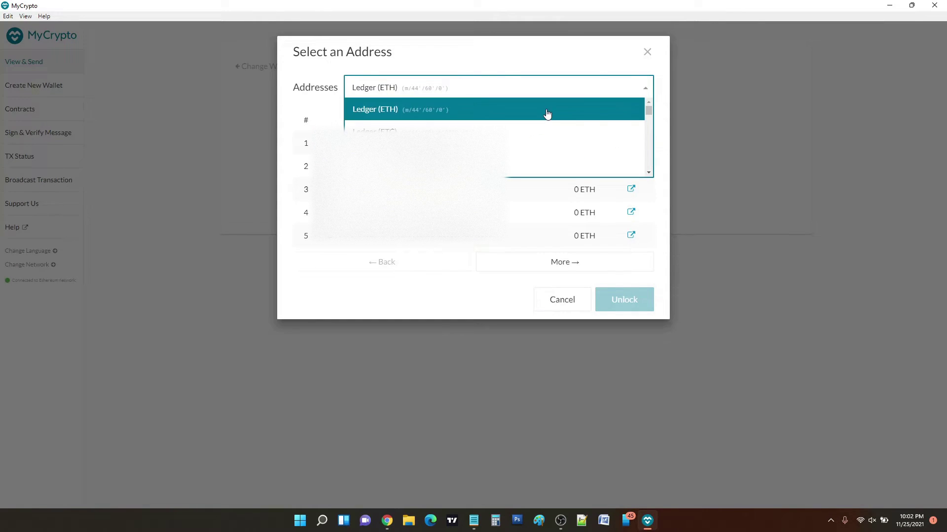
scroll(552, 123, "down", 3)
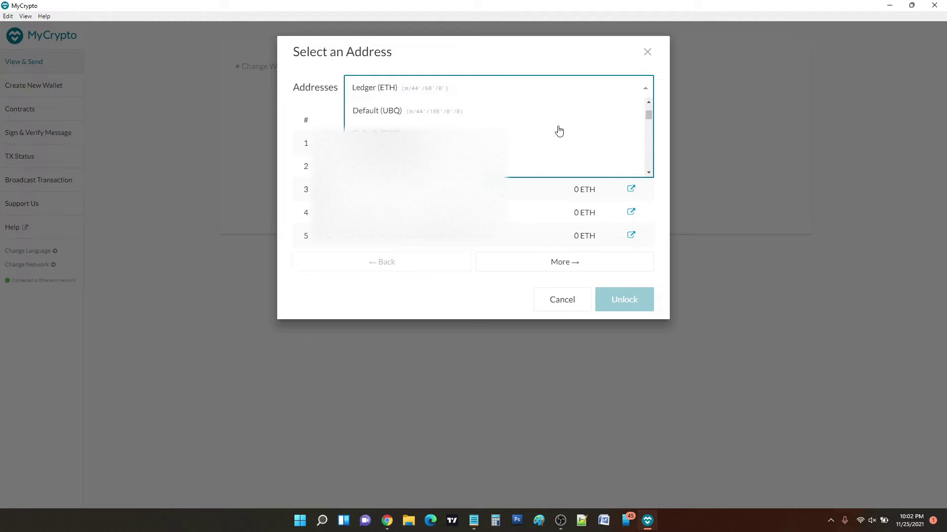
scroll(559, 131, "up", 3)
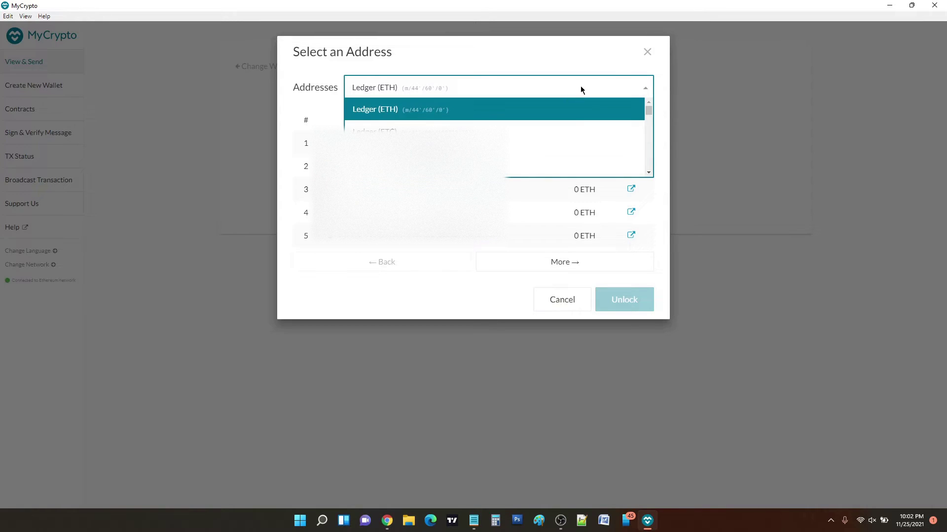
scroll(566, 154, "down", 10)
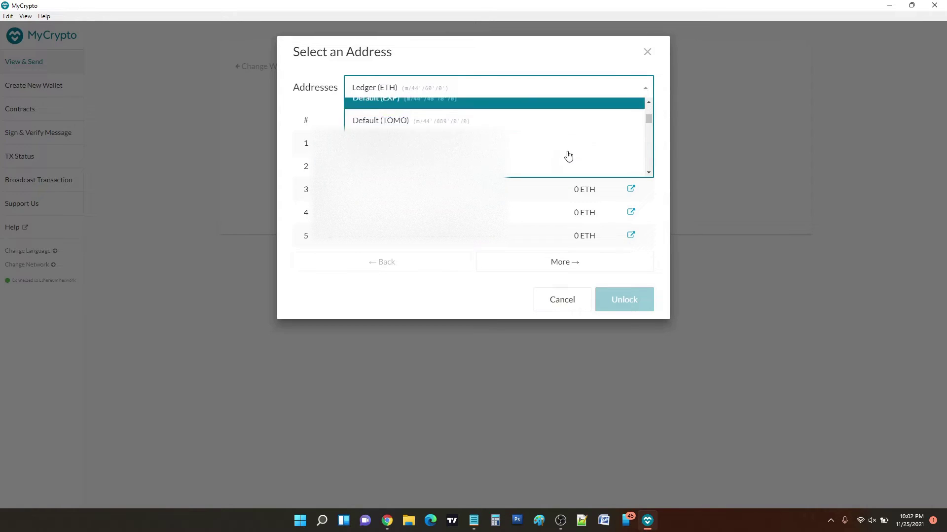
Select the Custom derivation option and begin entering a path in its field.
left_click(524, 168)
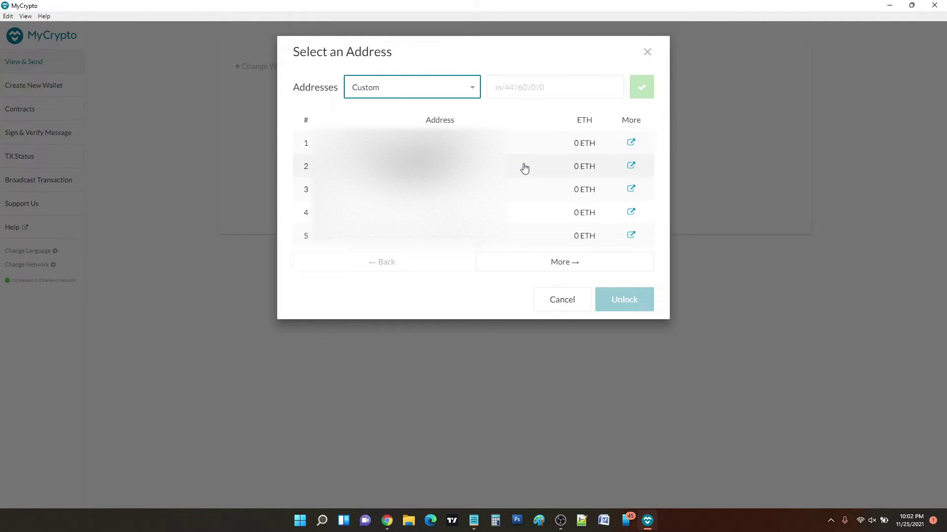
left_click(528, 77)
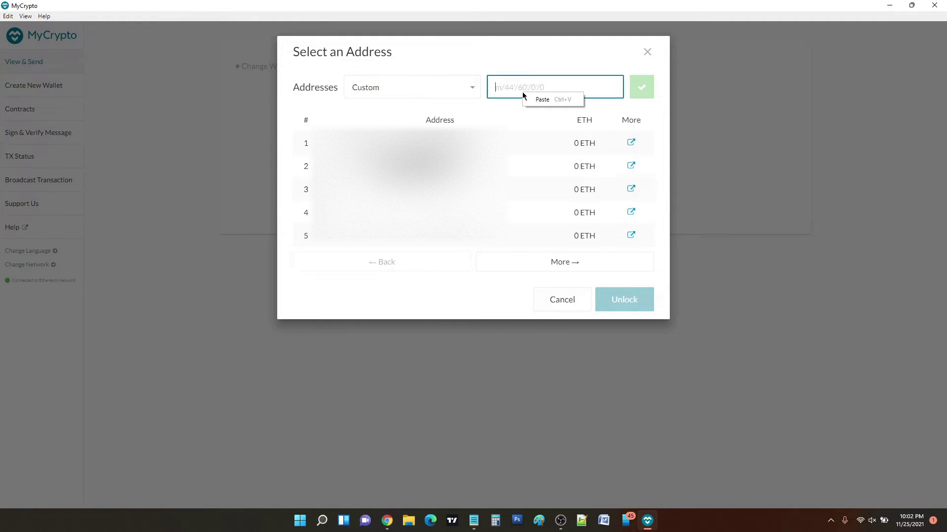
type("'")
Copy m/44'/60'/0'/0 from Notepad and paste it into the custom path field.
left_click(474, 521)
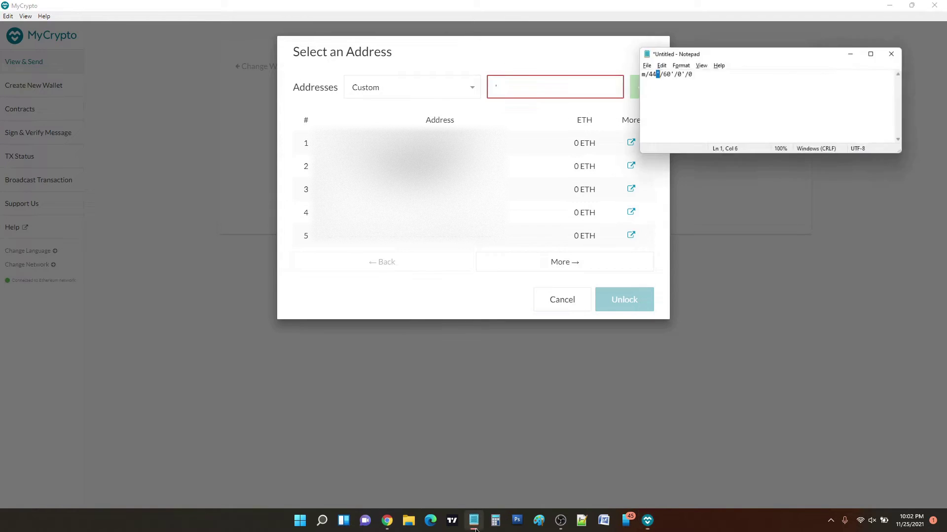
key("ctrl+a")
key("ctrl+c")
key("alt+Tab")
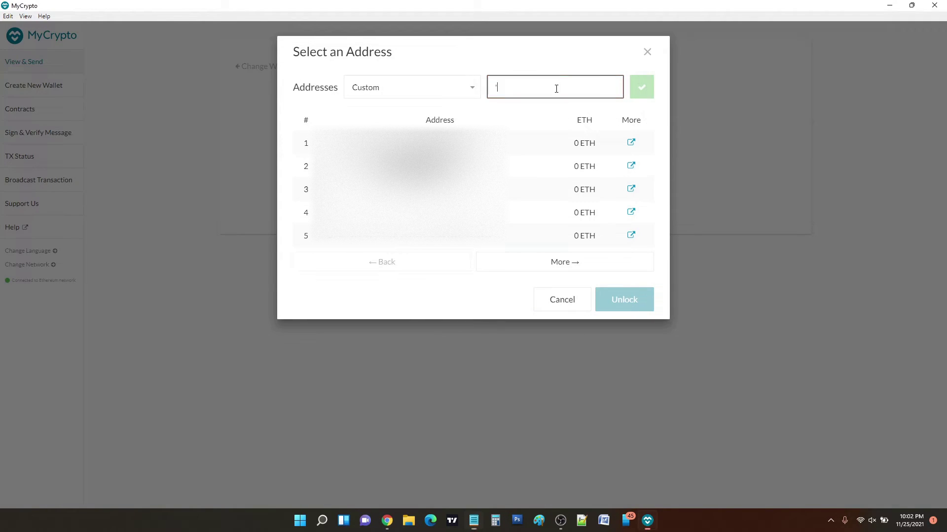
left_click(556, 89)
key("ctrl+a")
key("ctrl+v")
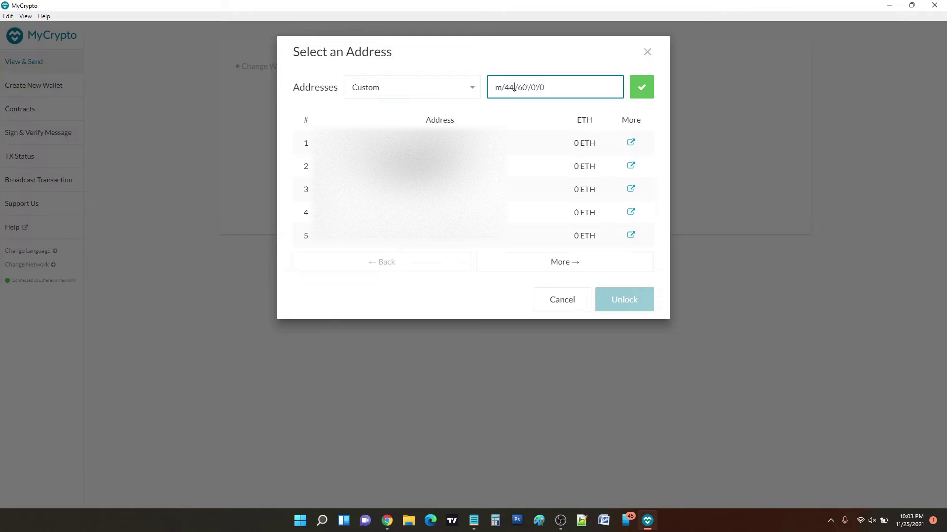
left_click_drag(514, 87, 520, 91)
Retype the path's trailing 0 and apply m/44'/60'/0'/0, reloading addresses with 1.4008 ETH first.
left_click(560, 84)
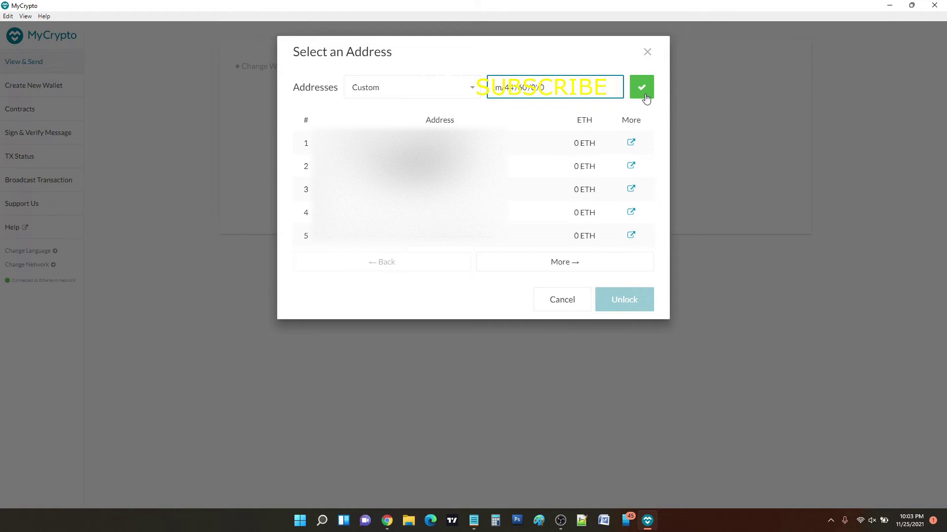
key("BackSpace")
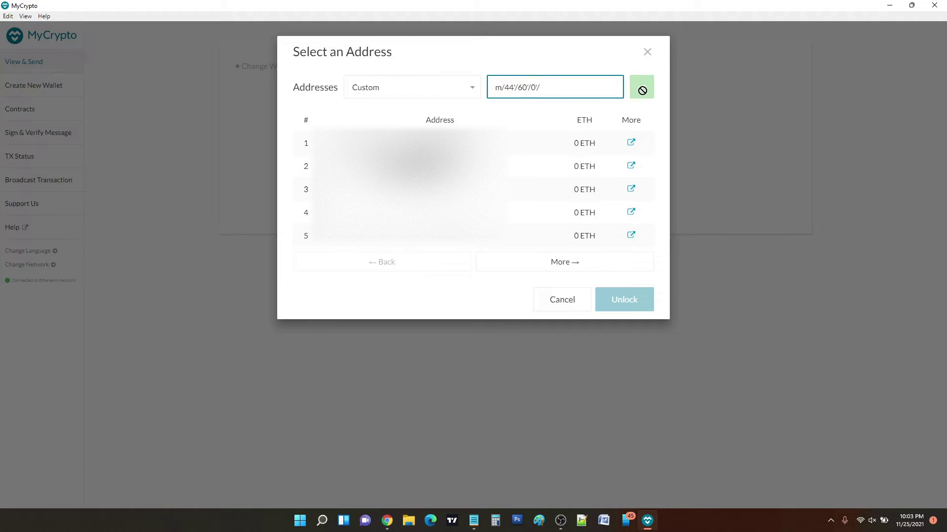
type("0")
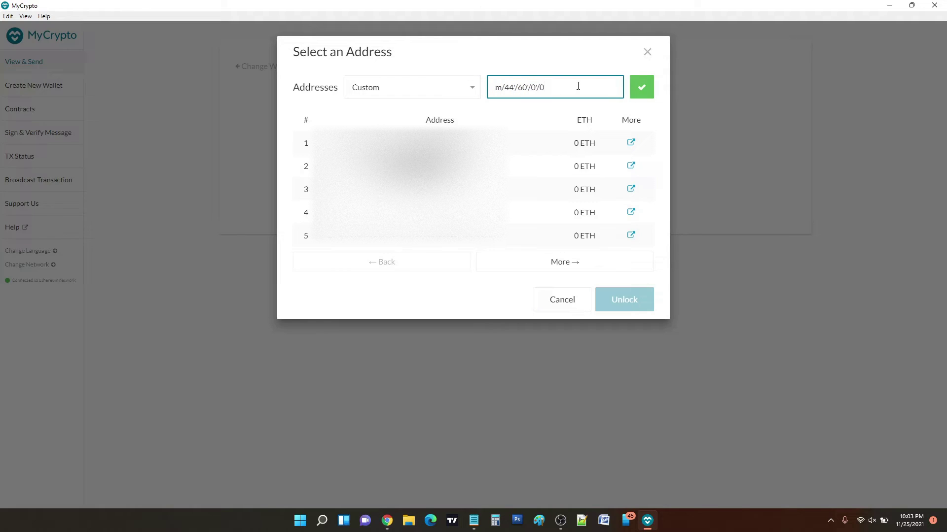
left_click(642, 93)
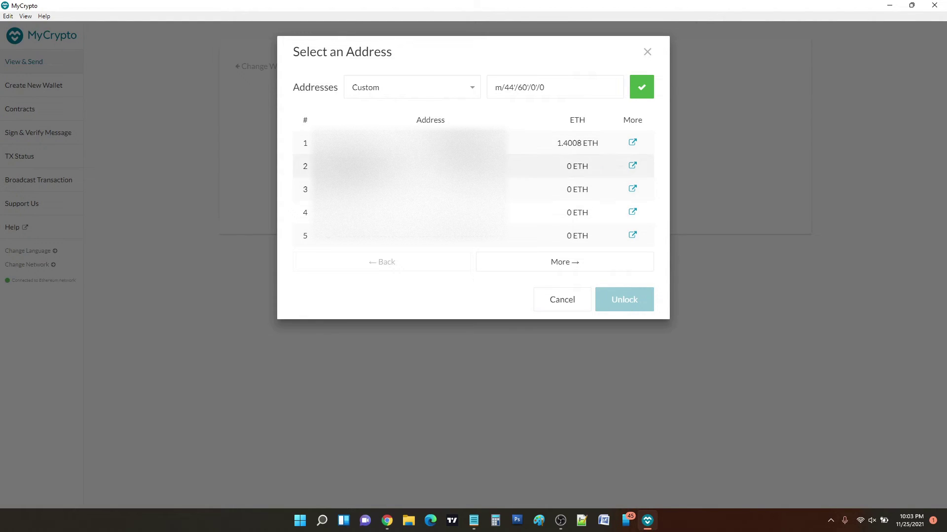
Unlock the first address, showing 1.4008 ETH plus KICK, USDC, USDT and ENS balances.
left_click(556, 265)
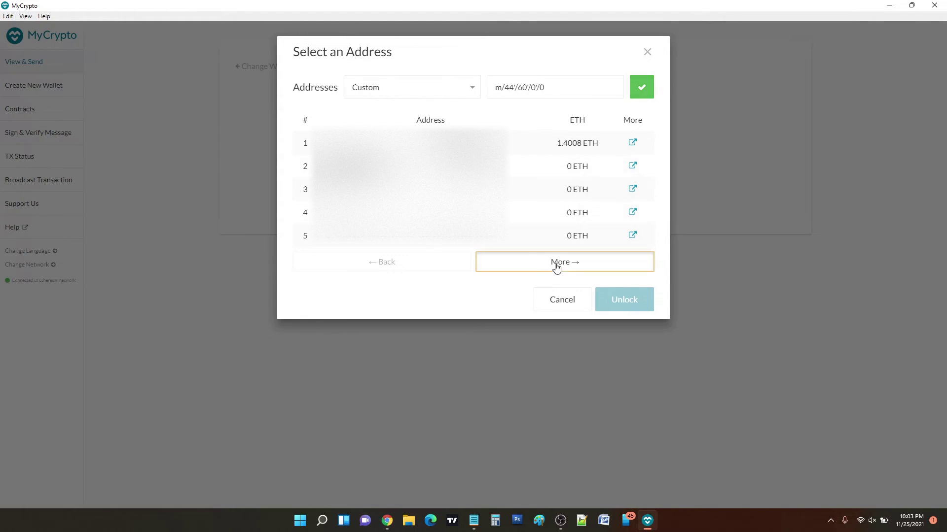
left_click(389, 265)
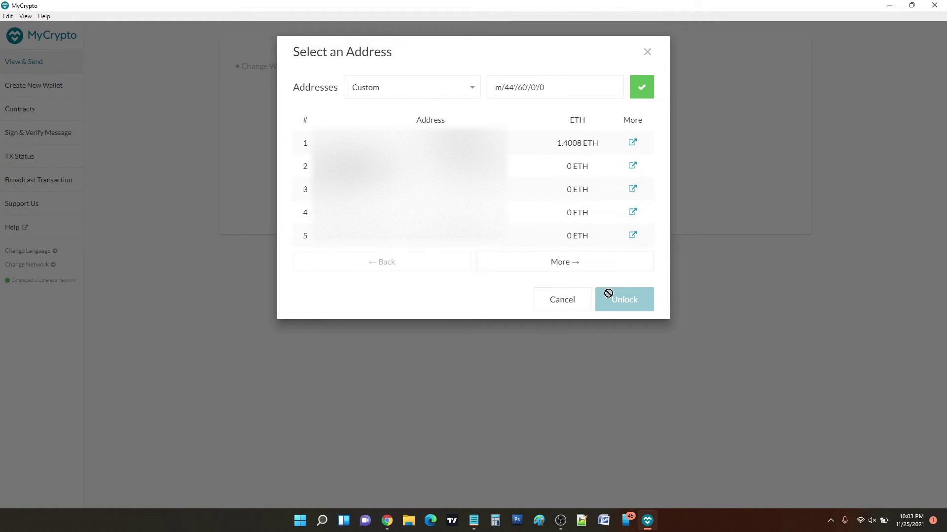
left_click(488, 144)
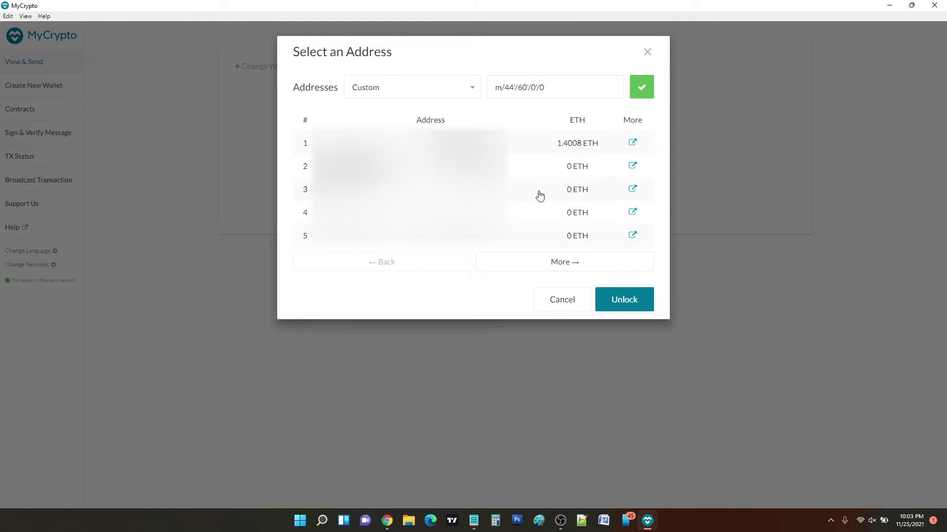
left_click(636, 306)
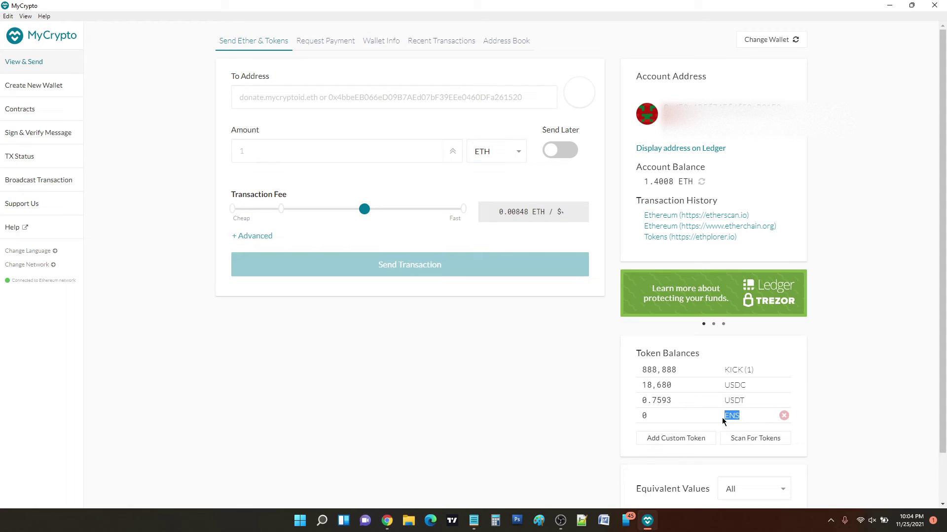
left_click(647, 417)
left_click(639, 418)
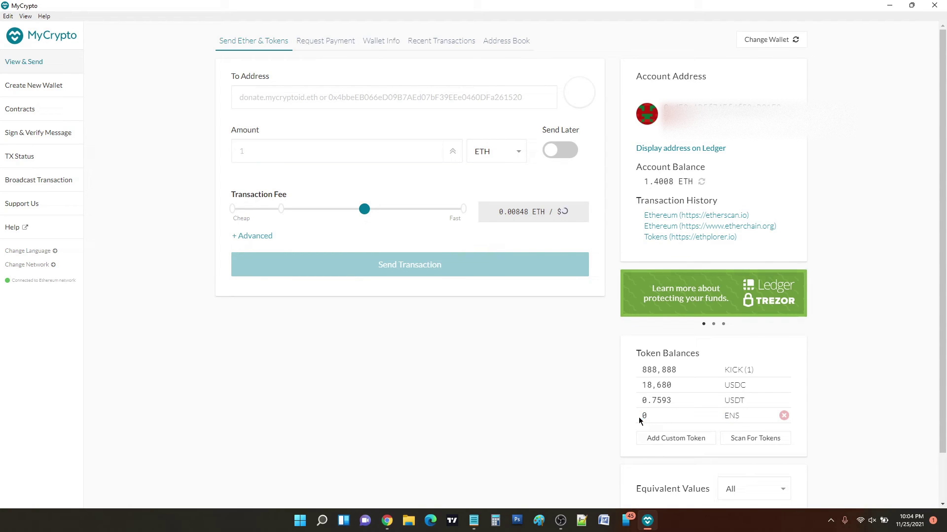